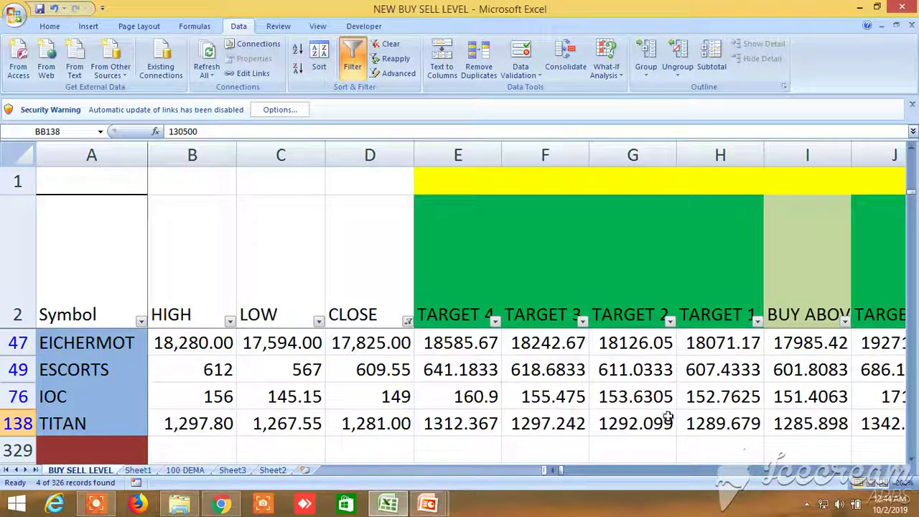
Examine the BUY ABOVE and SELL BELOW columns and their targets for the filtered stocks
left_click(798, 282)
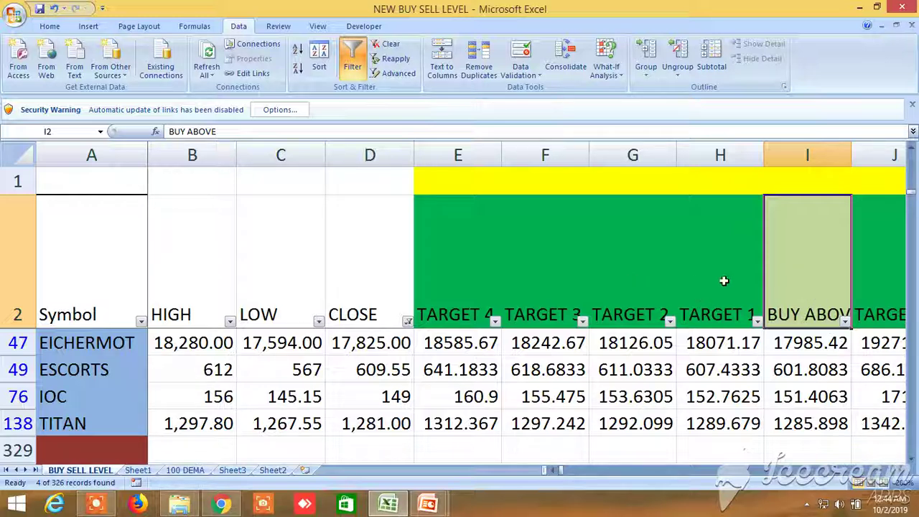
left_click(901, 470)
left_click(902, 471)
left_click(902, 470)
left_click(902, 471)
left_click(901, 471)
left_click(901, 471)
left_click(901, 470)
left_click(901, 470)
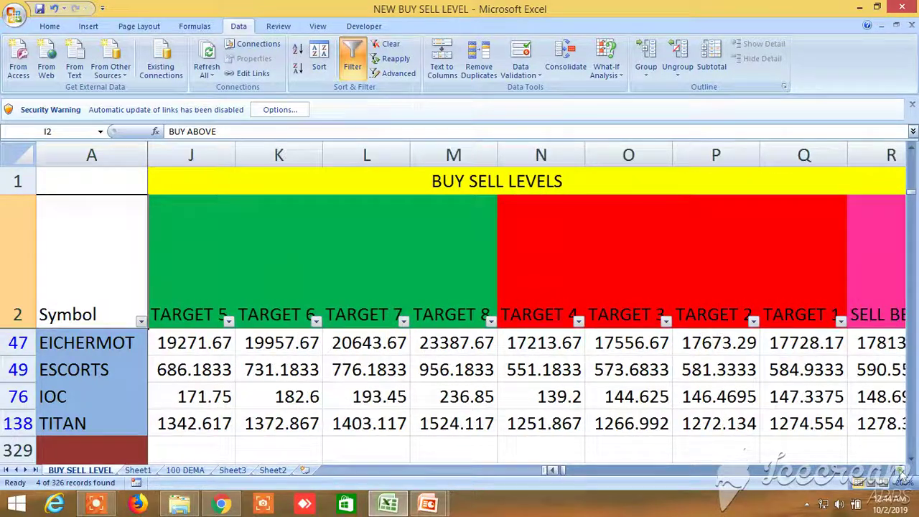
left_click(901, 471)
left_click(902, 471)
left_click(734, 238)
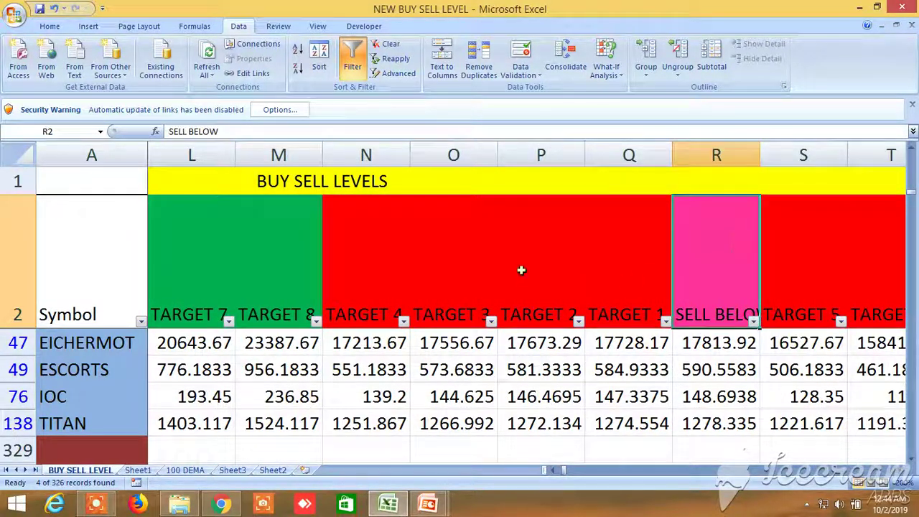
left_click(902, 471)
left_click(901, 471)
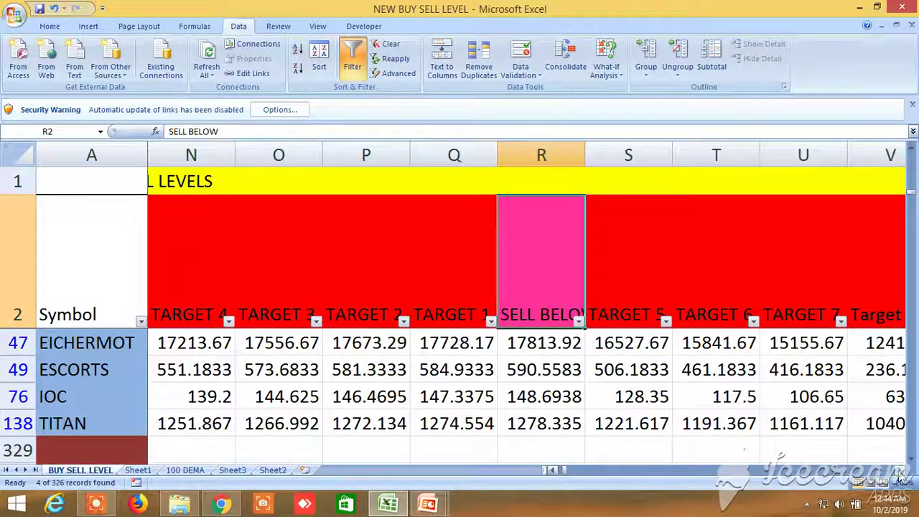
left_click(901, 470)
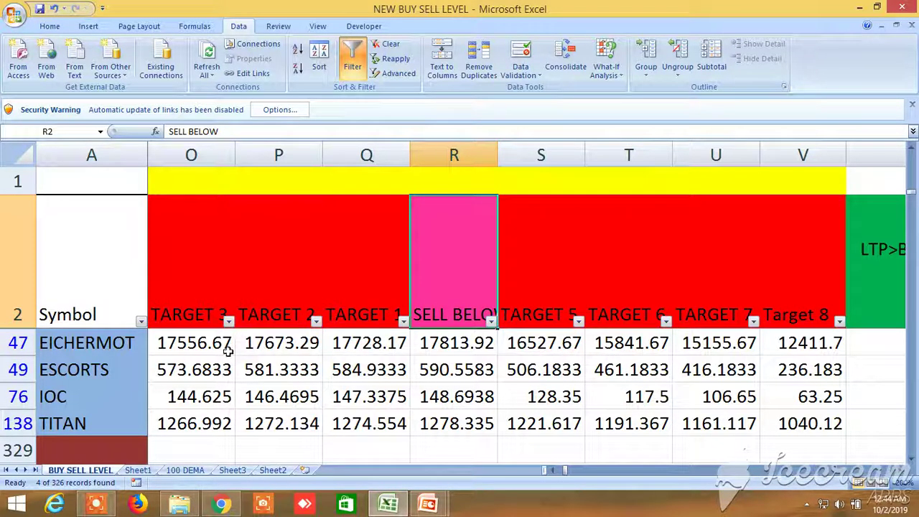
Examine the LTP comparison columns and the ALTERNATIVE BUY SELL LEVELS section for the filtered stocks
left_click(899, 470)
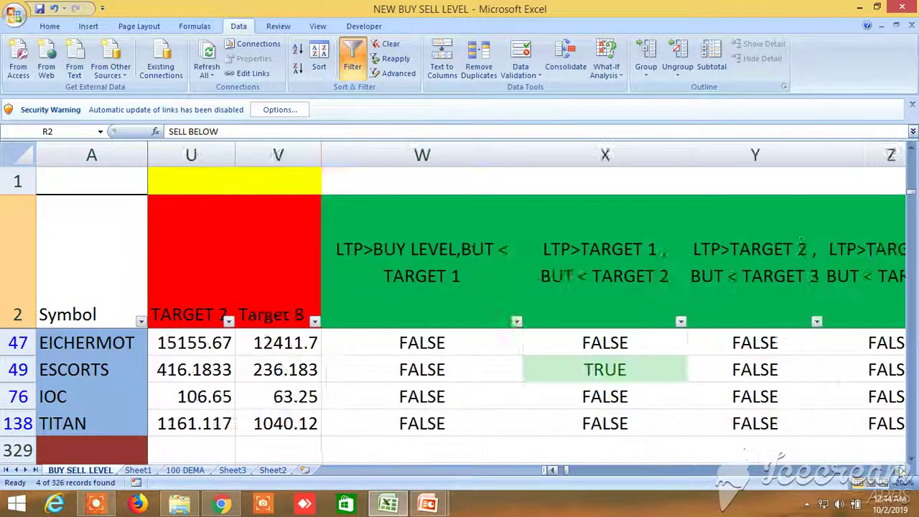
left_click_drag(900, 470, 900, 470)
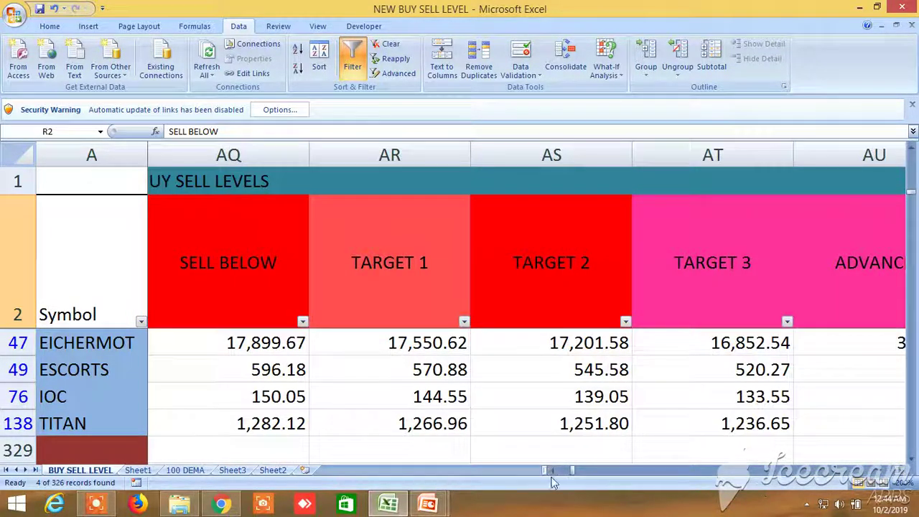
left_click_drag(551, 470, 550, 470)
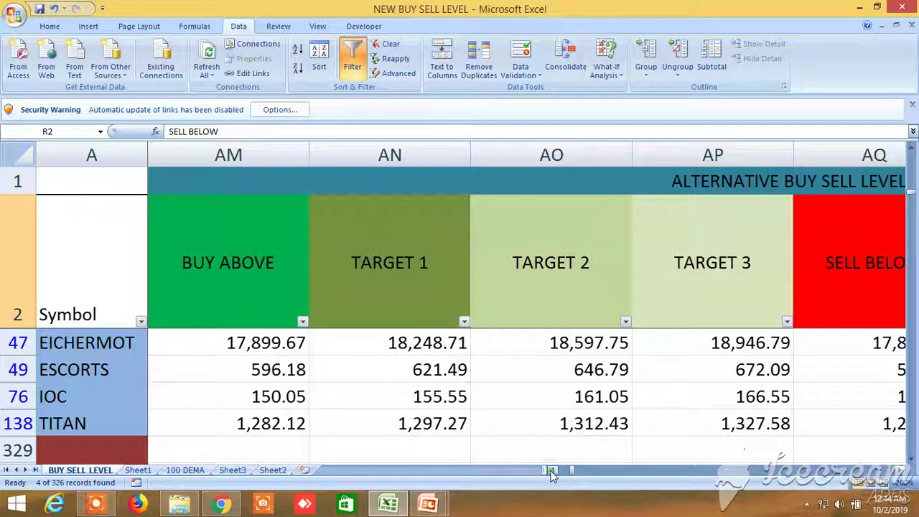
left_click_drag(902, 471, 901, 470)
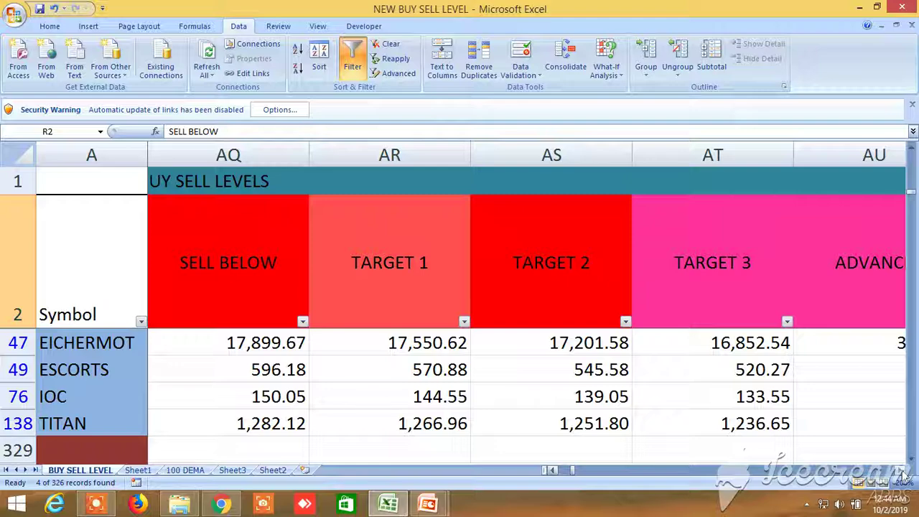
Examine the FIBONACCI LEVEL section and the final Buy at/above, Sell at/below and Resistance columns
left_click_drag(574, 474, 604, 479)
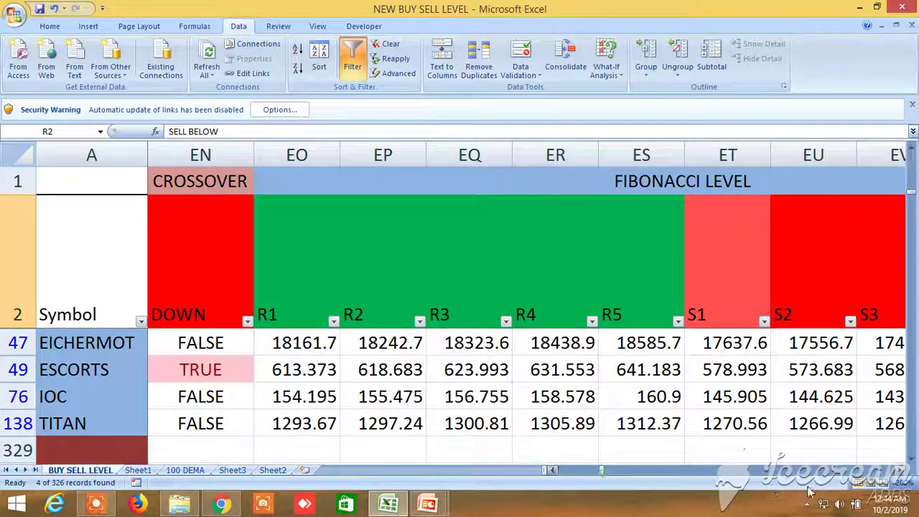
left_click(903, 470)
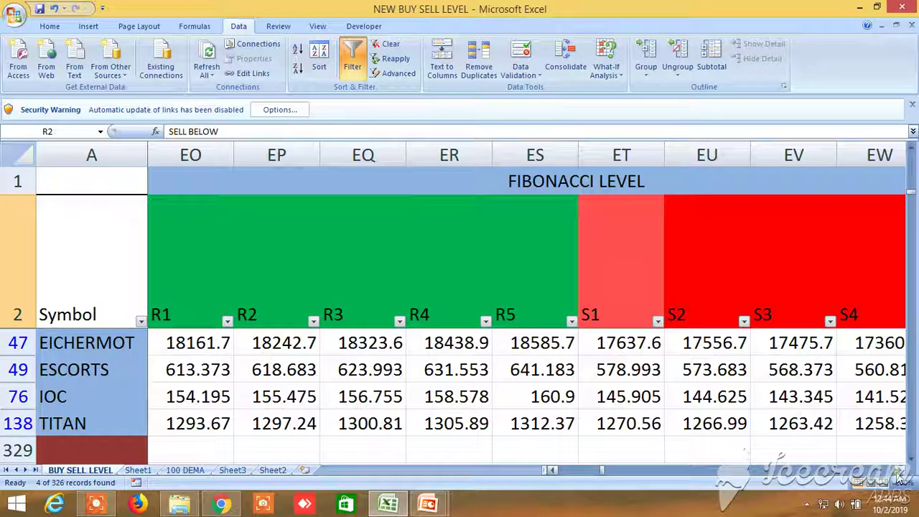
left_click(902, 470)
left_click(903, 470)
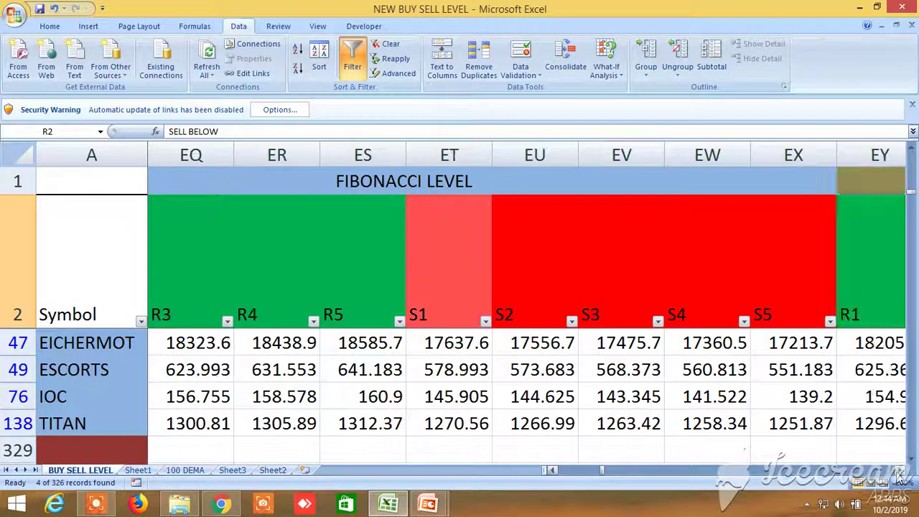
left_click_drag(601, 470, 603, 470)
left_click_drag(747, 450, 879, 494)
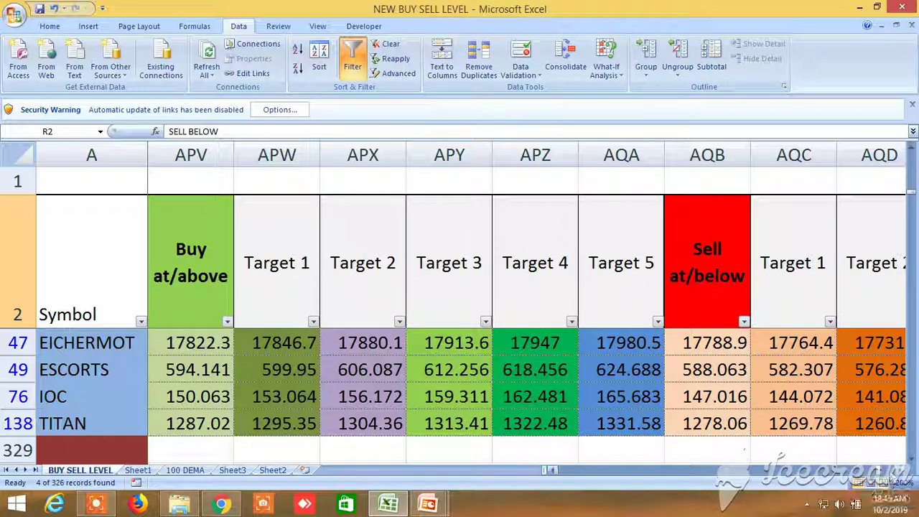
left_click(893, 471)
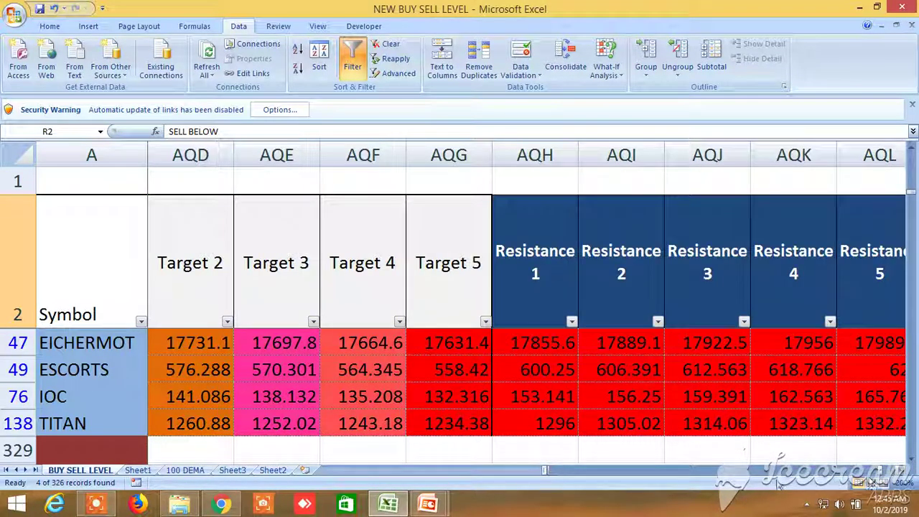
Remove the filter from the BUY SELL LEVEL table so that all symbols are listed
left_click_drag(880, 471, 547, 482)
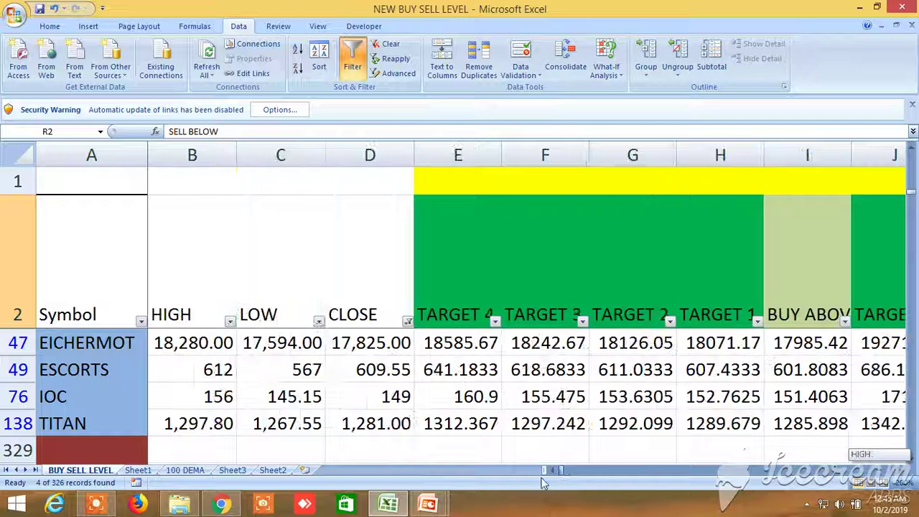
left_click(351, 61)
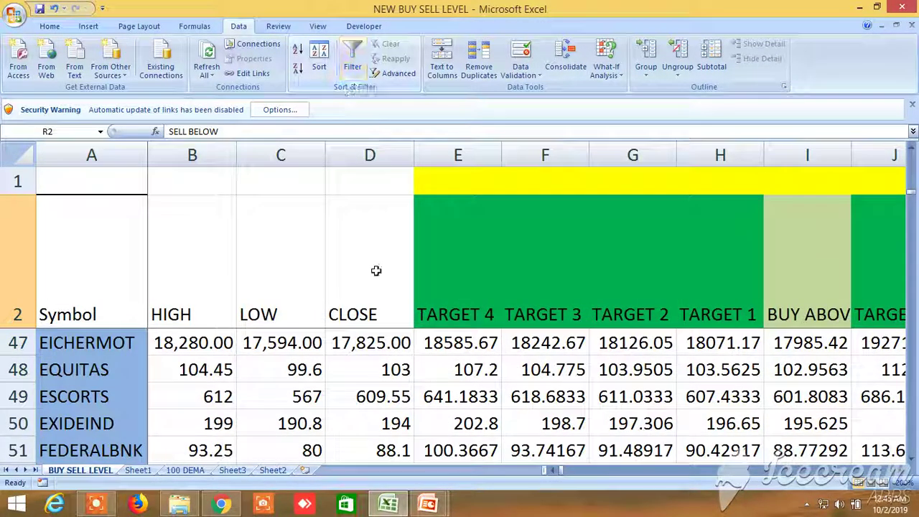
scroll(344, 423, "up", 10)
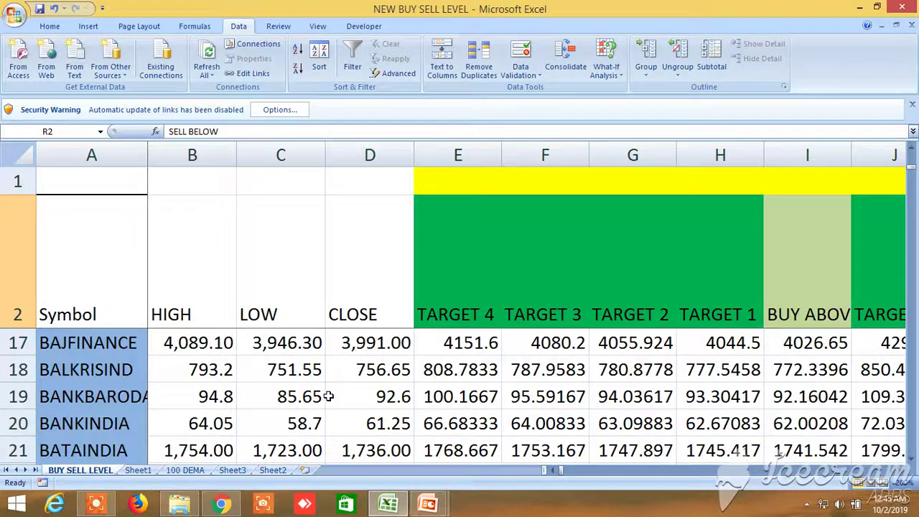
scroll(328, 396, "up", 5)
Look through the full symbol list, including the second block of stocks starting again at ACC
scroll(328, 396, "down", 20)
scroll(328, 396, "down", 20)
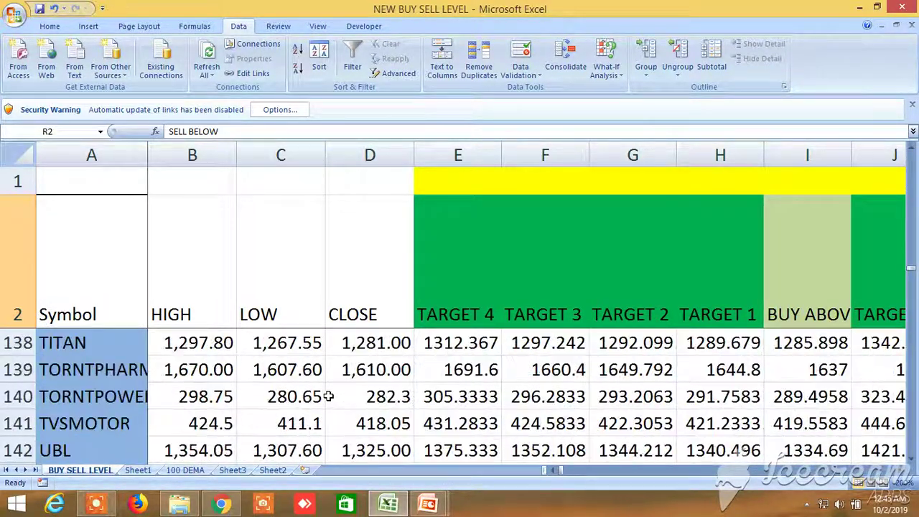
scroll(328, 396, "down", 9)
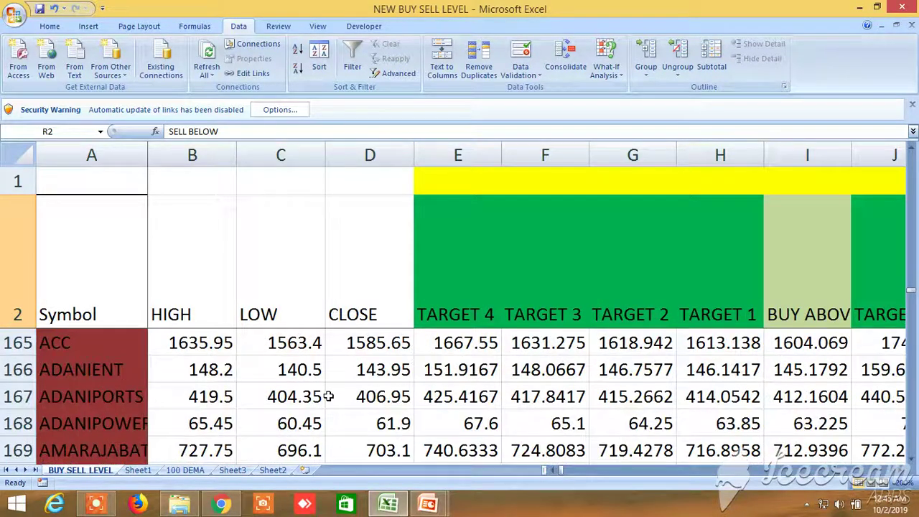
scroll(328, 396, "down", 8)
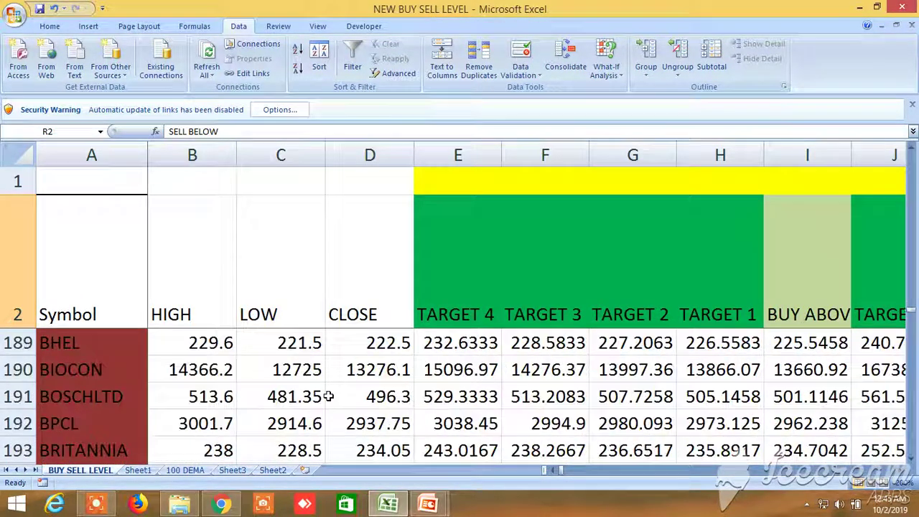
scroll(328, 396, "up", 14)
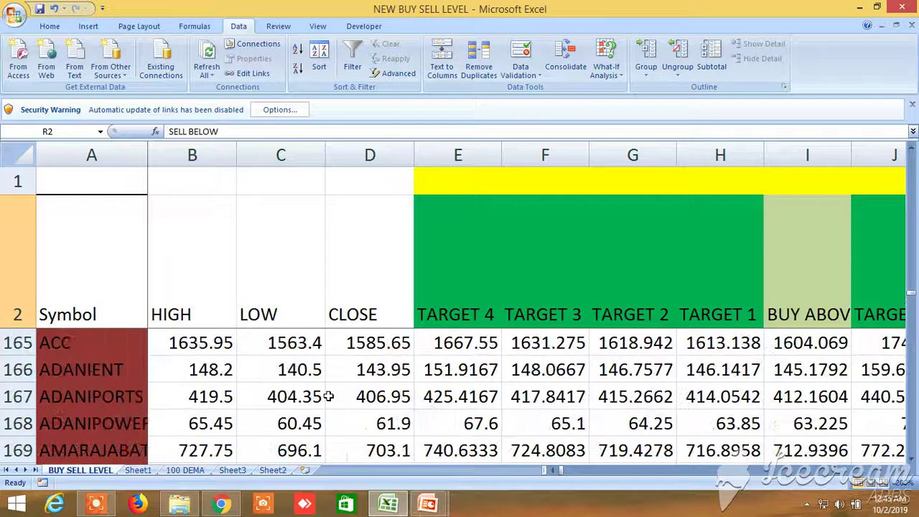
scroll(328, 396, "up", 20)
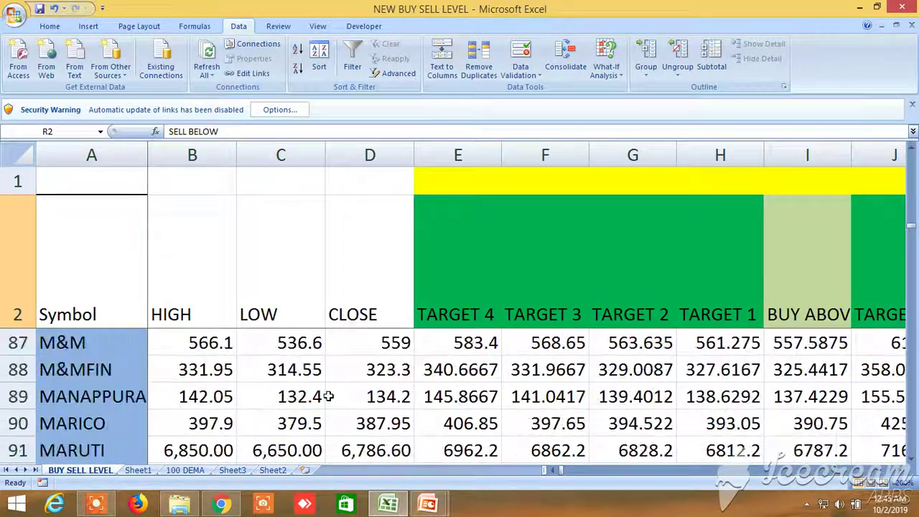
scroll(328, 396, "up", 20)
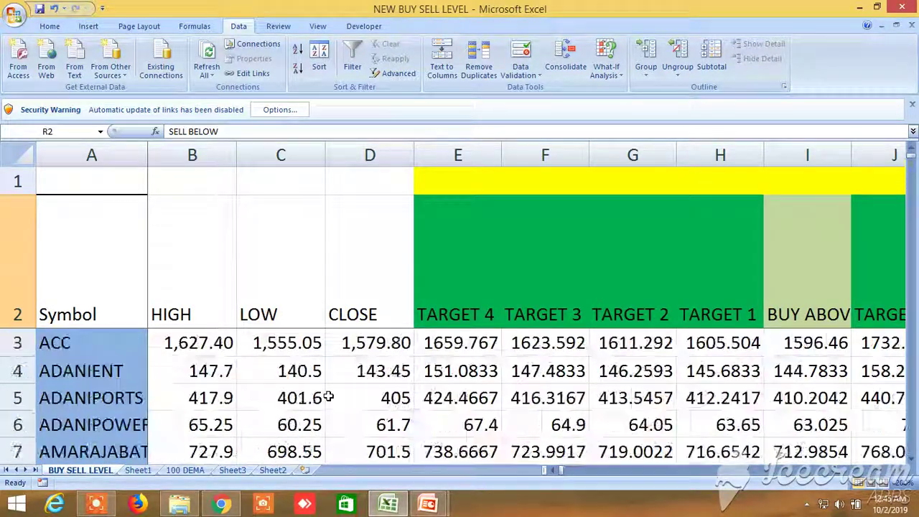
Check the BUY ABOVE column, and locate the BANKNIFTY and NIFTY futures and index rows, 161 to 164
left_click(813, 273)
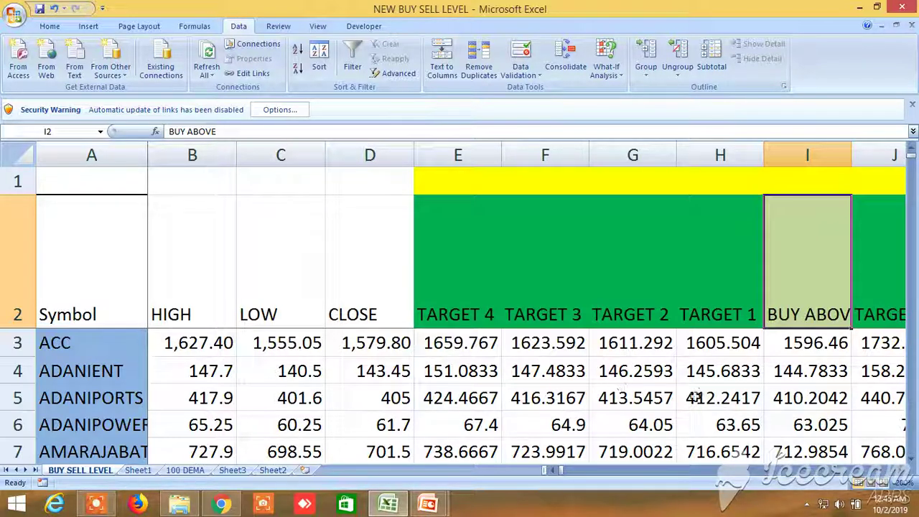
scroll(621, 396, "down", 20)
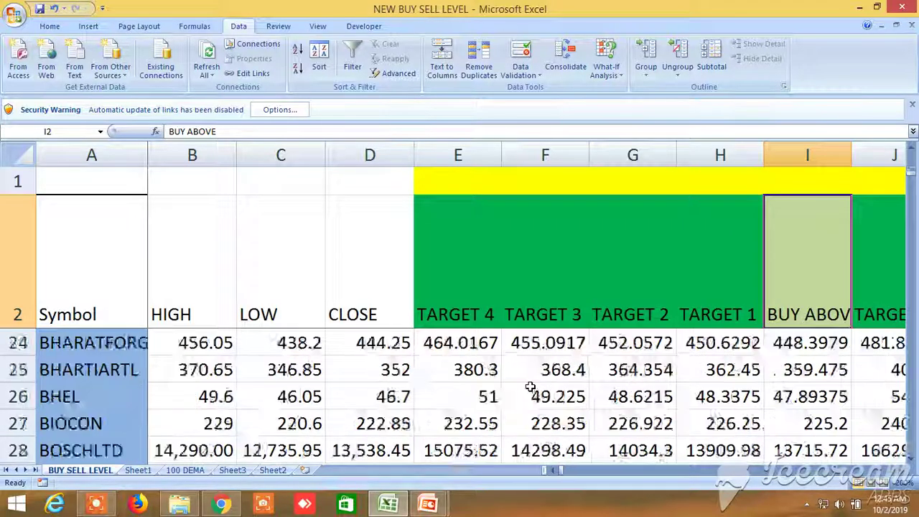
scroll(529, 387, "down", 20)
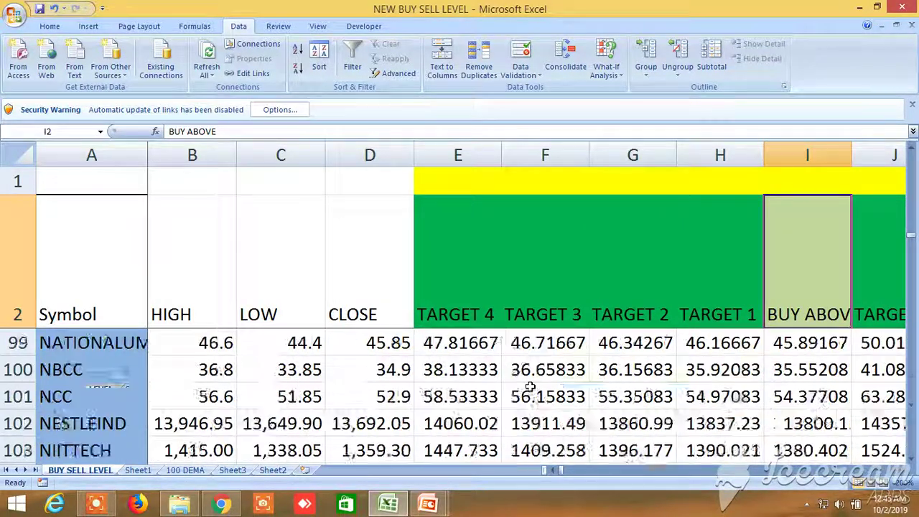
scroll(529, 387, "down", 10)
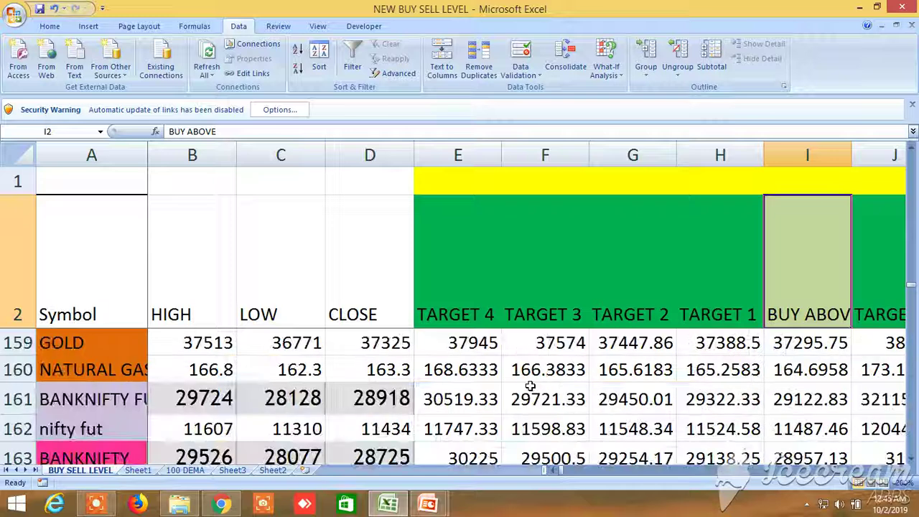
scroll(529, 387, "up", 1)
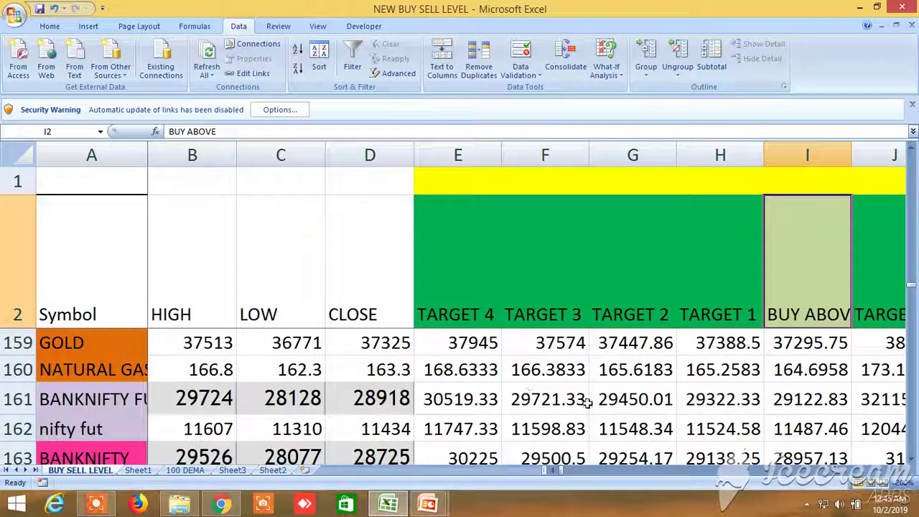
left_click(912, 460)
left_click(912, 459)
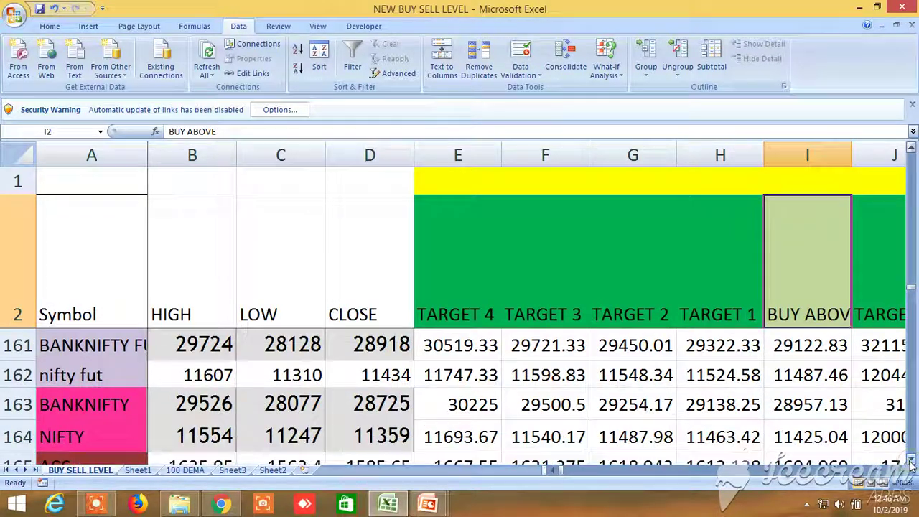
left_click(123, 345)
left_click(105, 373)
left_click(102, 402)
left_click(97, 441)
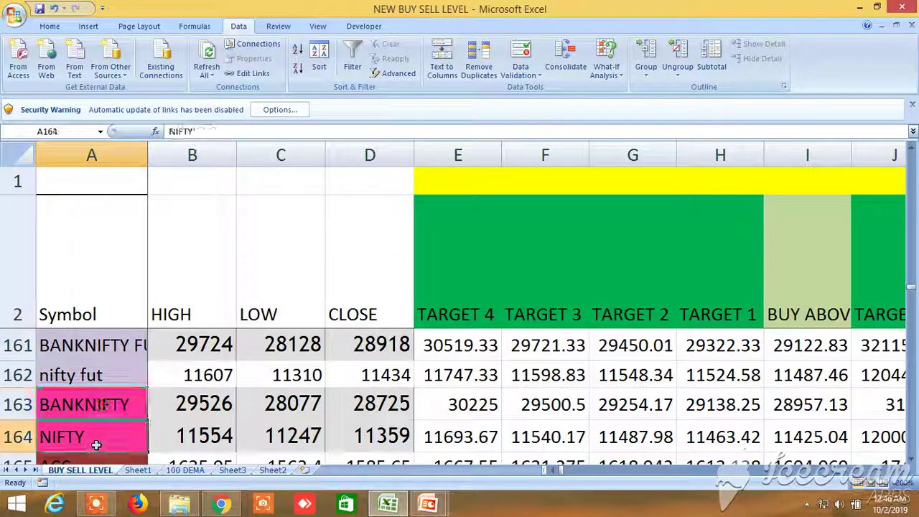
Examine the buy and sell levels with their targets for the index and futures rows, through to Target 8
left_click(901, 471)
left_click(901, 471)
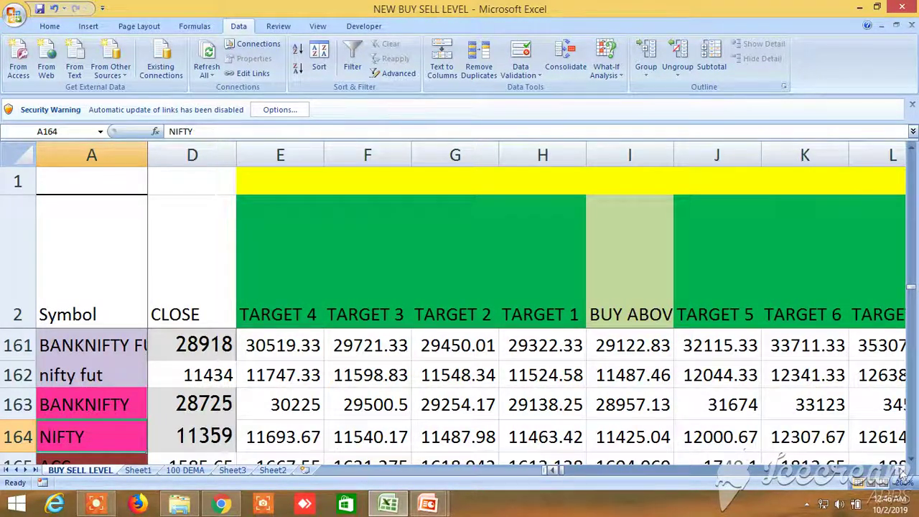
left_click(901, 471)
left_click(900, 471)
left_click(900, 471)
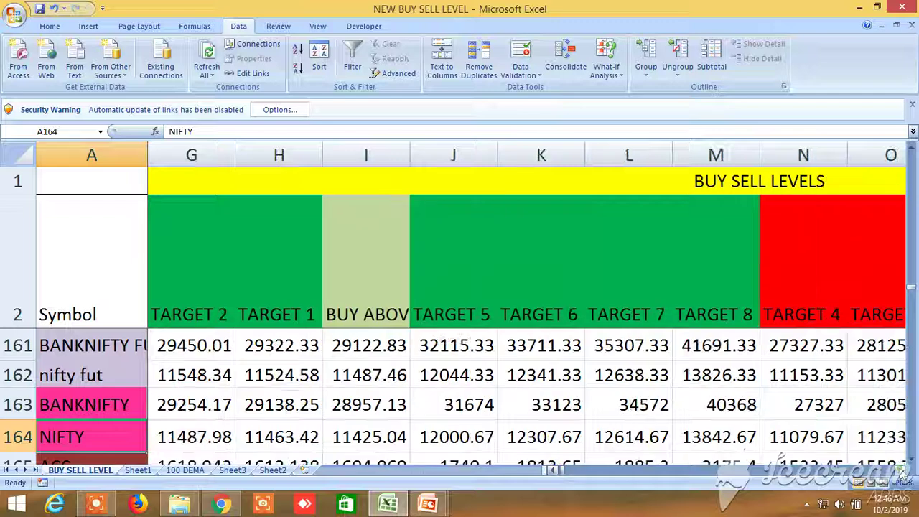
left_click(901, 470)
left_click(900, 470)
left_click(900, 471)
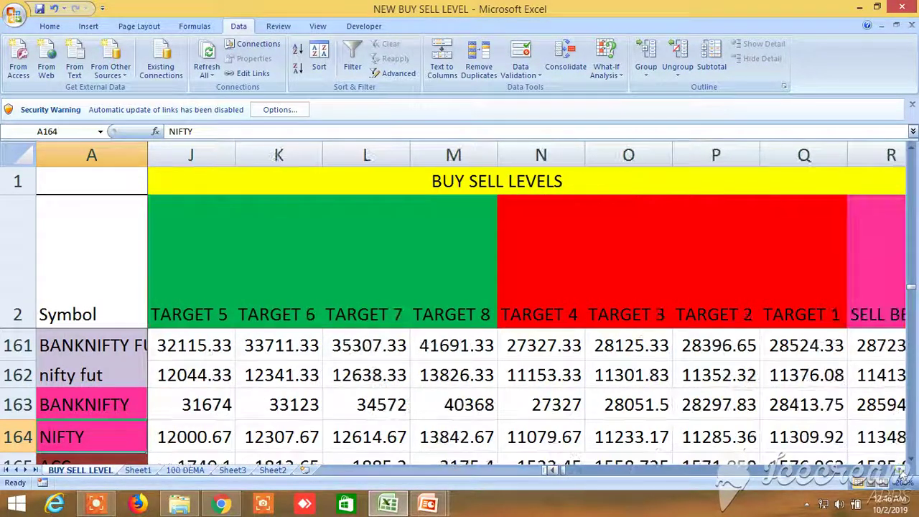
left_click(900, 471)
left_click(900, 470)
left_click(900, 470)
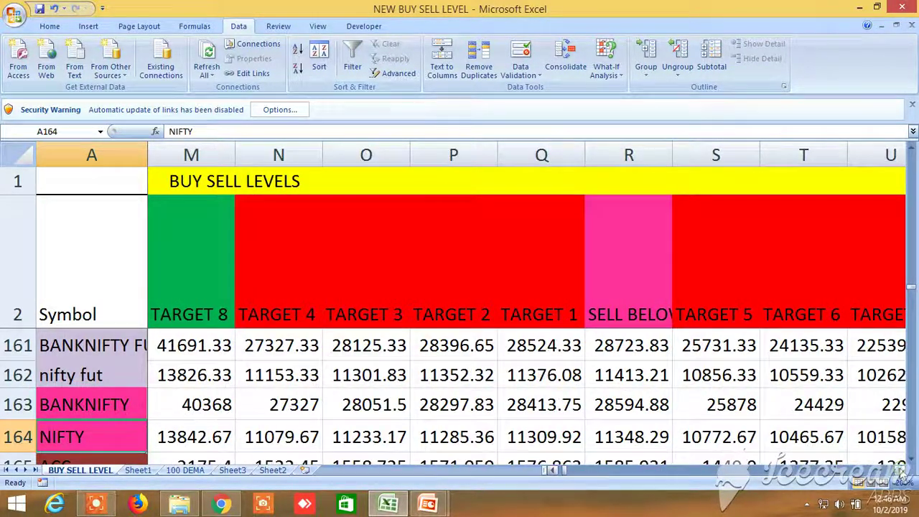
left_click(900, 470)
left_click(901, 471)
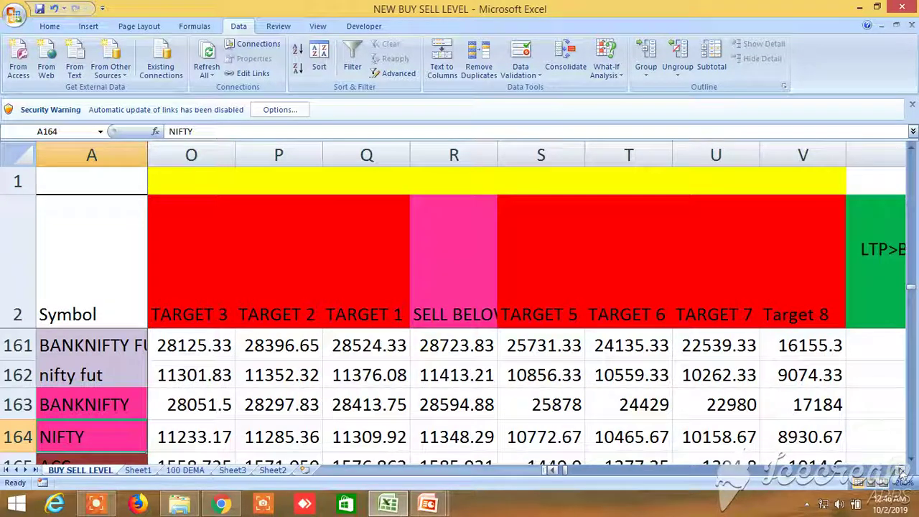
Examine the remaining columns of the index and futures rows, through to the PIVOT POINT levels
left_click_drag(901, 471, 902, 471)
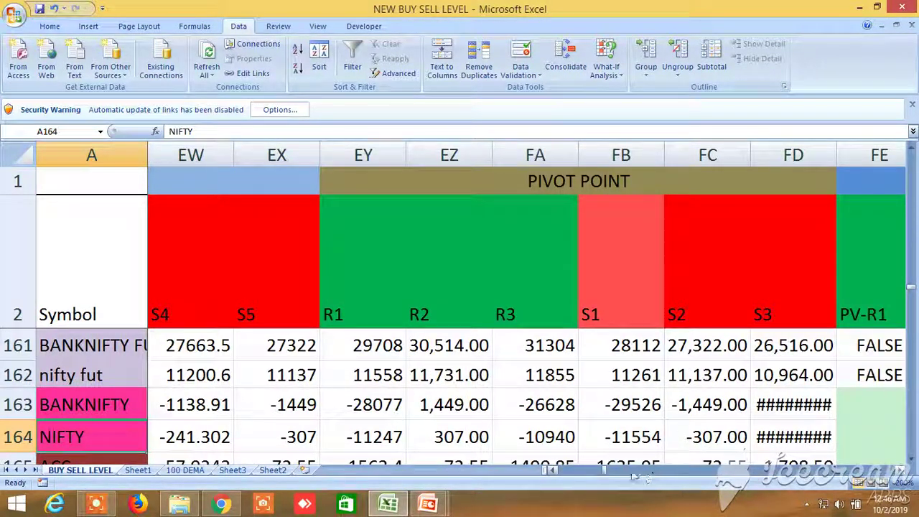
left_click_drag(605, 474, 567, 474)
Review the commodity rows from CRUDEOIL to LEAD across all columns through to the PIVOT POINT levels
scroll(291, 403, "up", 3)
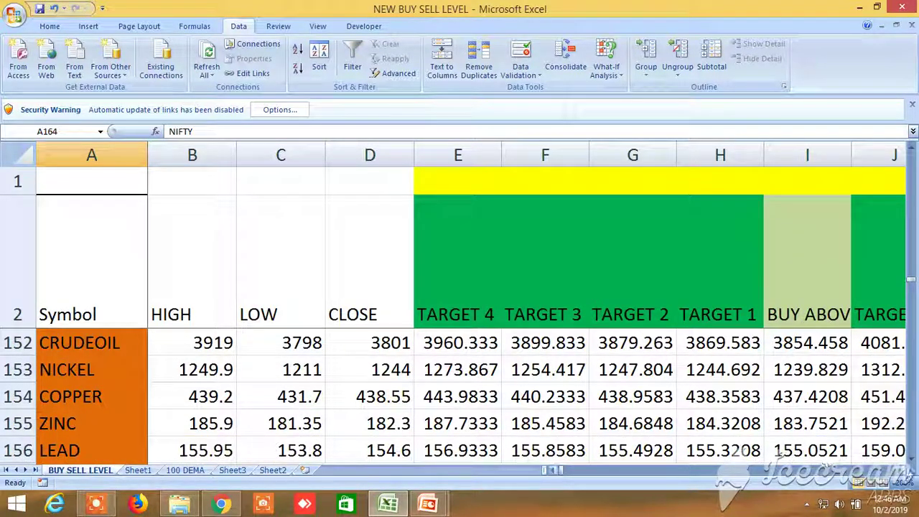
left_click_drag(902, 471, 902, 471)
left_click_drag(554, 469, 555, 469)
left_click_drag(902, 472, 899, 473)
left_click(898, 472)
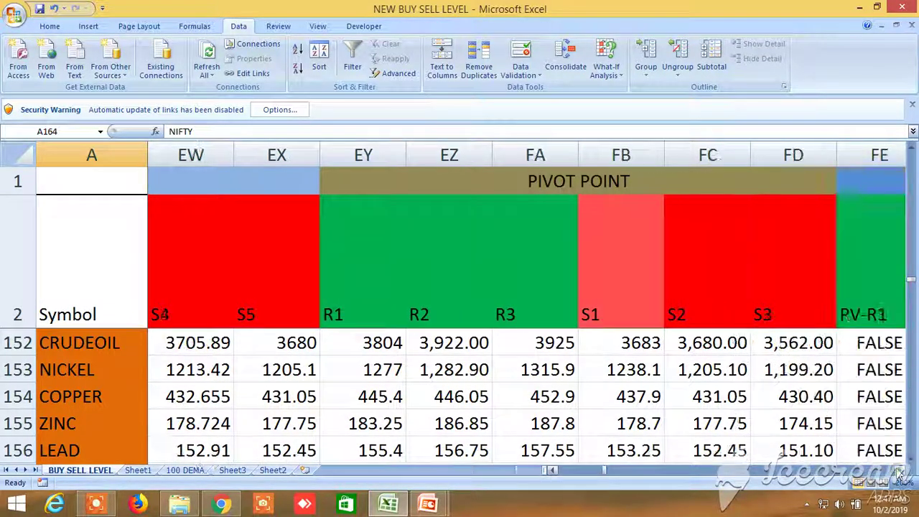
left_click_drag(605, 471, 577, 466)
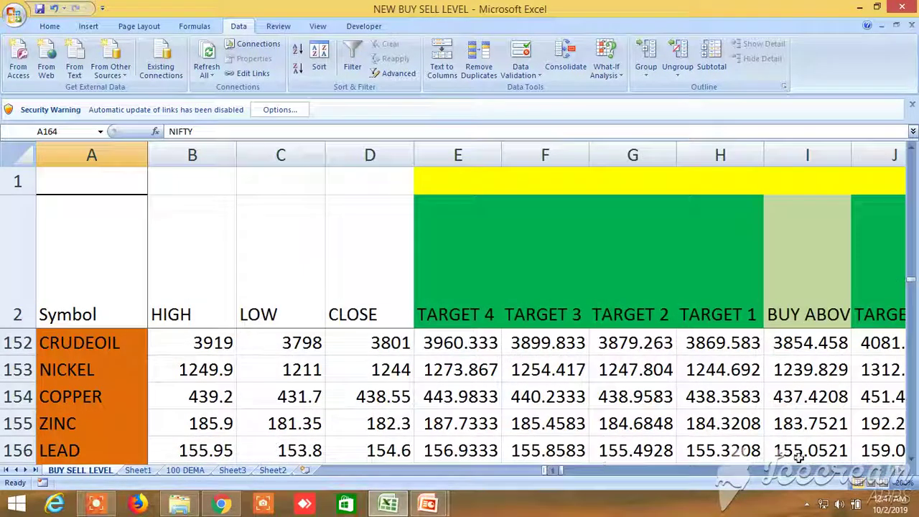
Find the commodity rows LEAD to NATURAL GAS and check their LTP-above-target condition columns
left_click(912, 460)
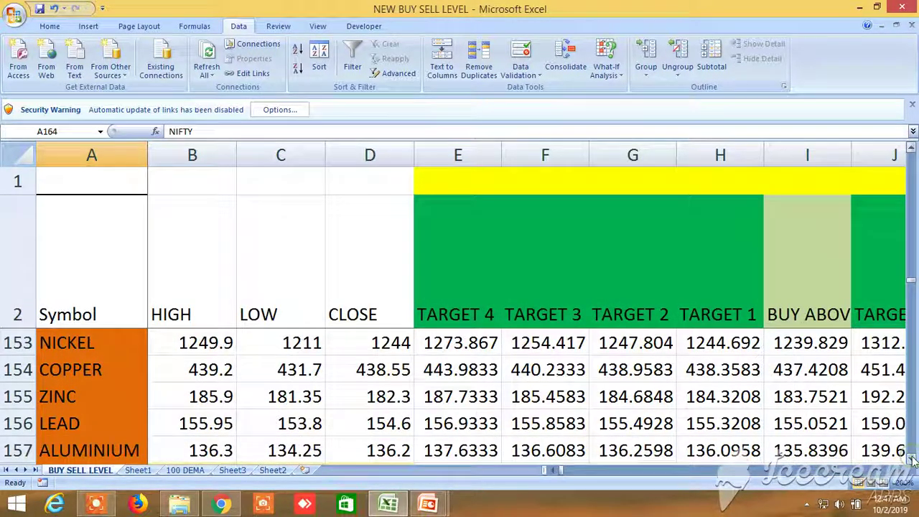
left_click(912, 460)
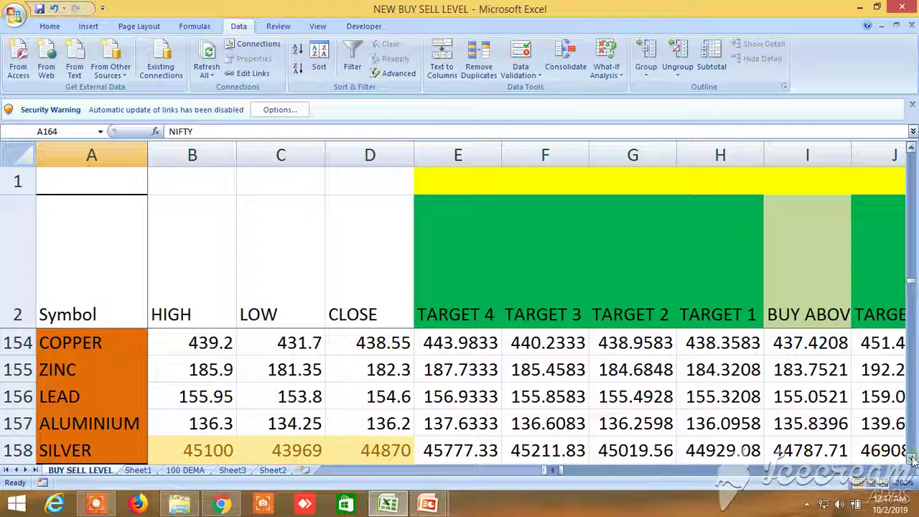
left_click(912, 460)
left_click(912, 460)
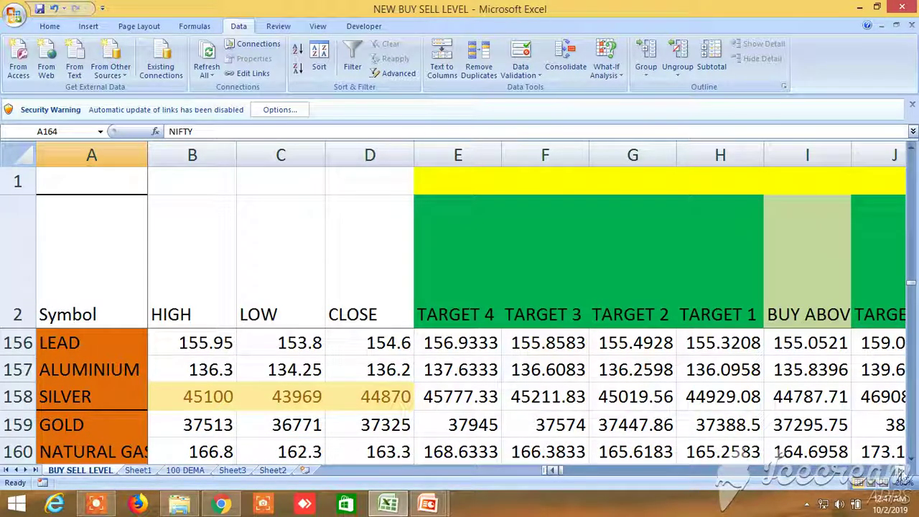
left_click(896, 470)
left_click(896, 471)
left_click(896, 471)
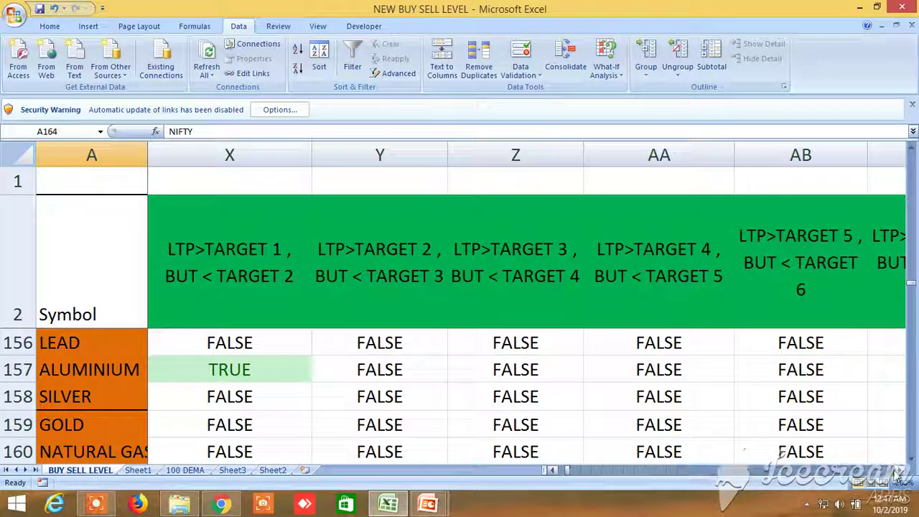
Examine the sell and buy levels with their targets for LEAD to NATURAL GAS, back to the CLOSE column
left_click(554, 470)
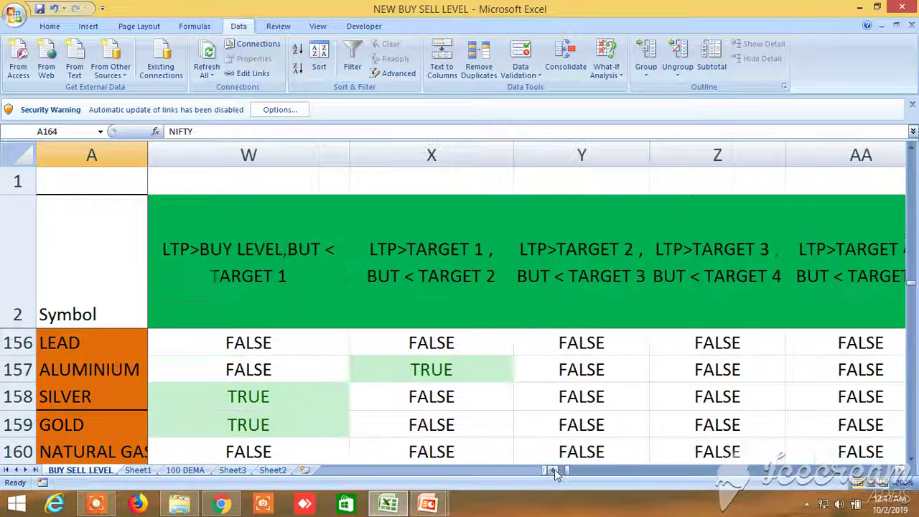
left_click(554, 470)
left_click(554, 470)
left_click(554, 470)
left_click(554, 470)
left_click(554, 470)
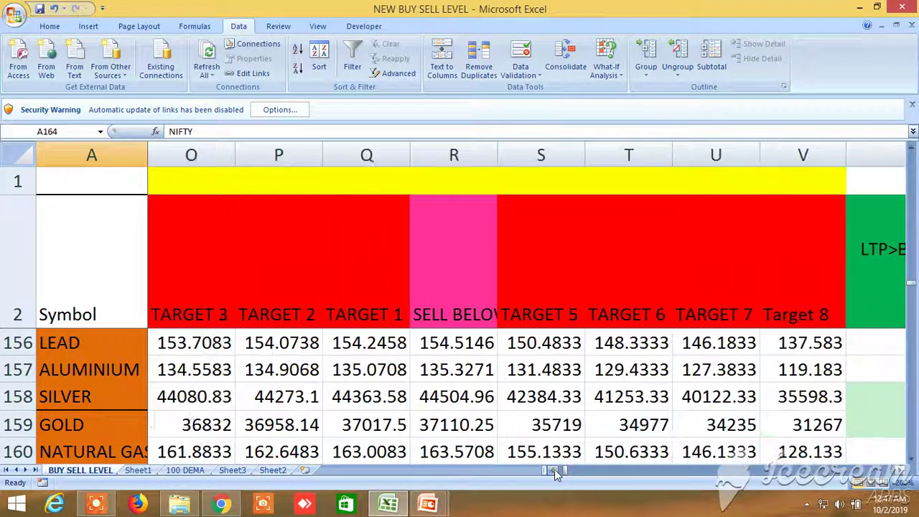
left_click(554, 470)
left_click(554, 470)
left_click(553, 470)
left_click(554, 470)
left_click(554, 470)
left_click(554, 470)
left_click(554, 470)
left_click(554, 470)
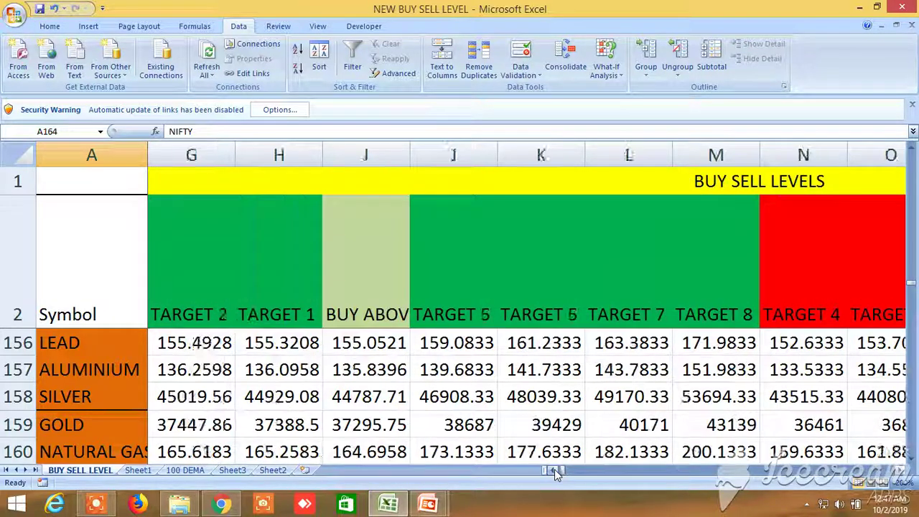
left_click(554, 470)
left_click(554, 470)
left_click(553, 470)
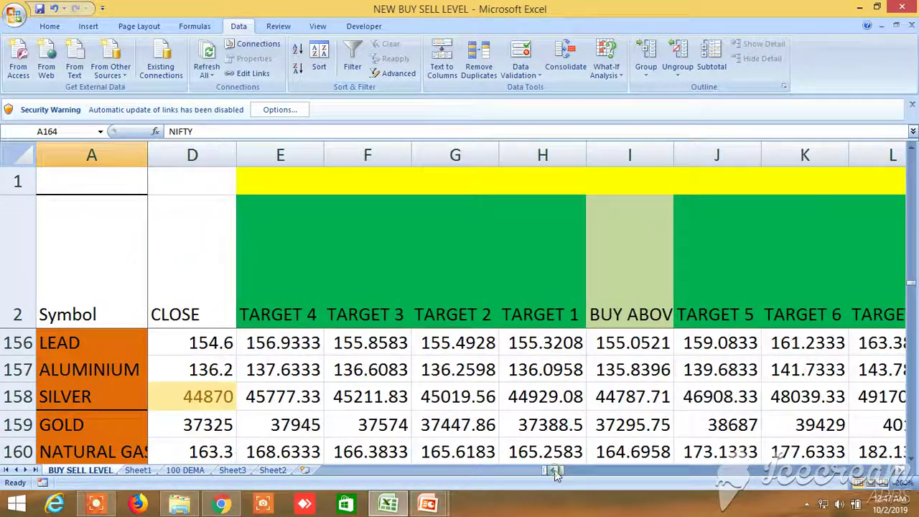
Check the BUY SELL LEVELS section and the LTP-below-target condition columns for the LEAD to NATURAL GAS rows
left_click(901, 473)
left_click(902, 472)
left_click(901, 472)
left_click(901, 472)
left_click(901, 472)
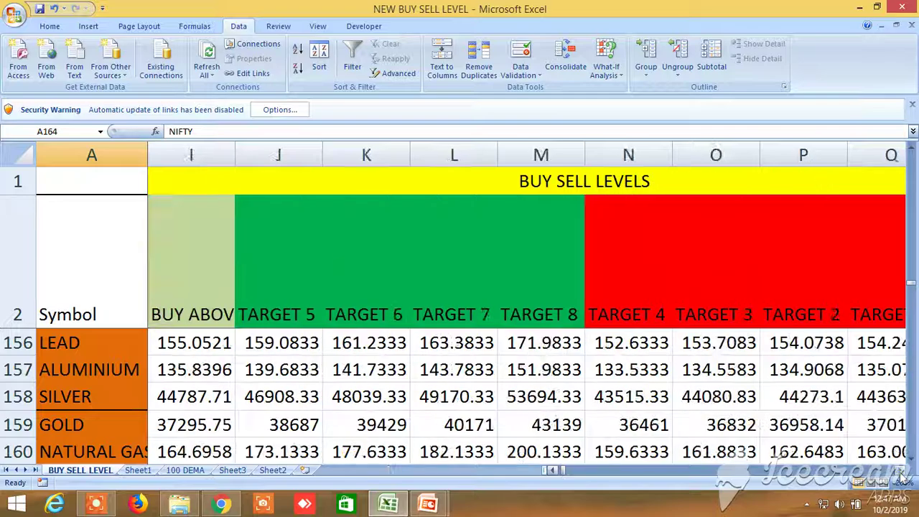
left_click(902, 472)
left_click(902, 473)
left_click(902, 472)
left_click(901, 472)
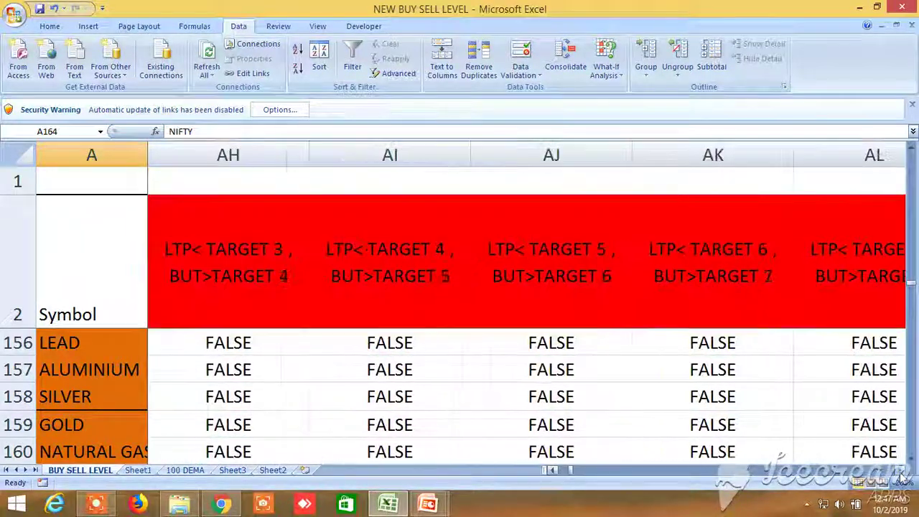
Look through the numbered columns up to 30 and the 2MA, 2 EMA and 2 DEMA columns for the same commodities
left_click(901, 472)
left_click(901, 472)
left_click(901, 472)
left_click(902, 472)
left_click(901, 473)
left_click(902, 472)
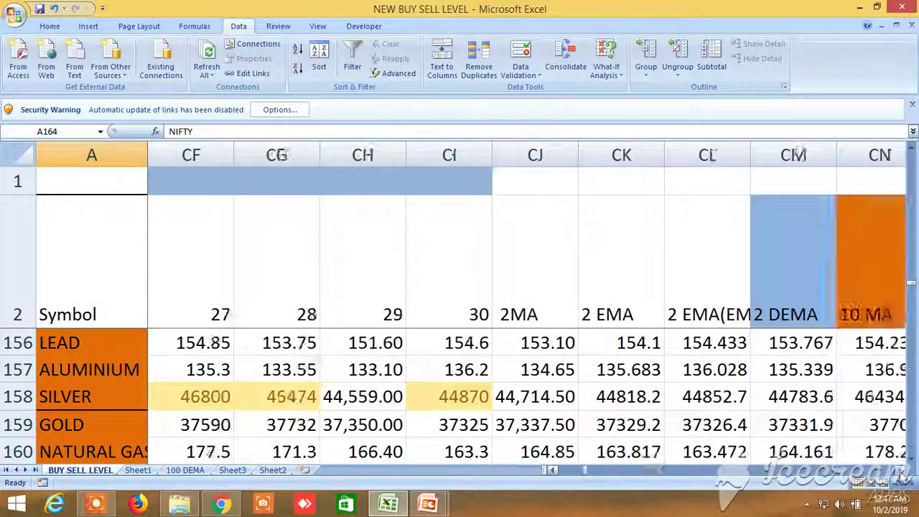
Examine the NORMDIST and PROBABILITY columns with their UP and DOWN values for the commodity rows
left_click(902, 473)
left_click(901, 473)
left_click(901, 472)
left_click(901, 472)
left_click(901, 473)
left_click(901, 472)
left_click(901, 472)
left_click(901, 472)
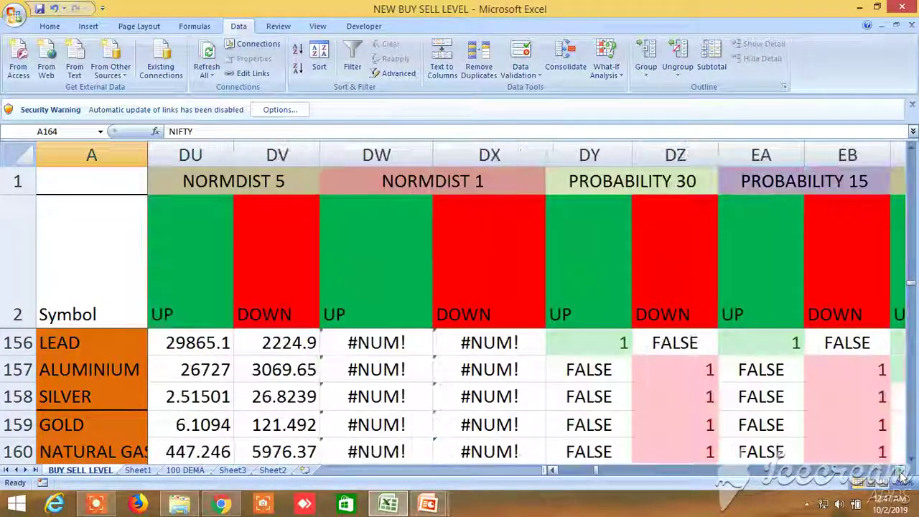
Review the 5, 8 and 13 period MA and EMA columns and the FIBONACCI LEVEL section for the commodities
left_click(901, 472)
left_click(902, 472)
left_click(901, 473)
left_click(901, 472)
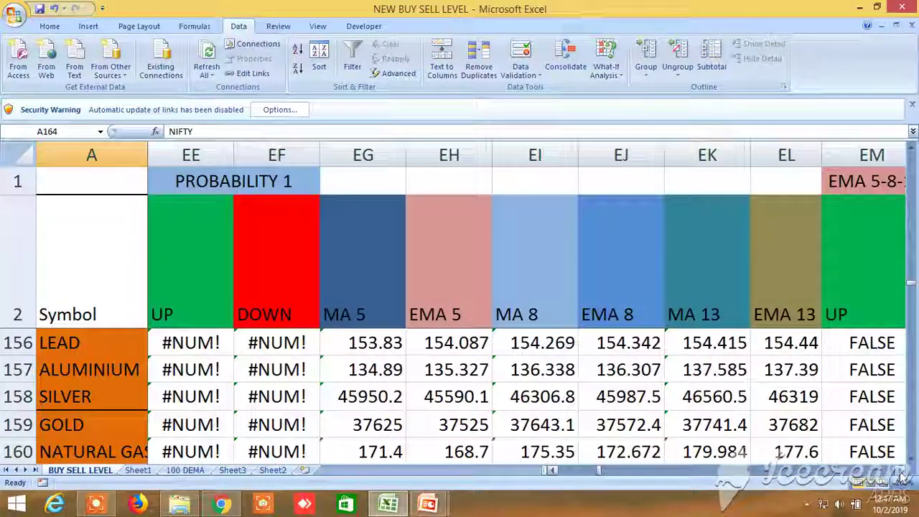
left_click(901, 472)
left_click(901, 473)
left_click(901, 472)
left_click(901, 472)
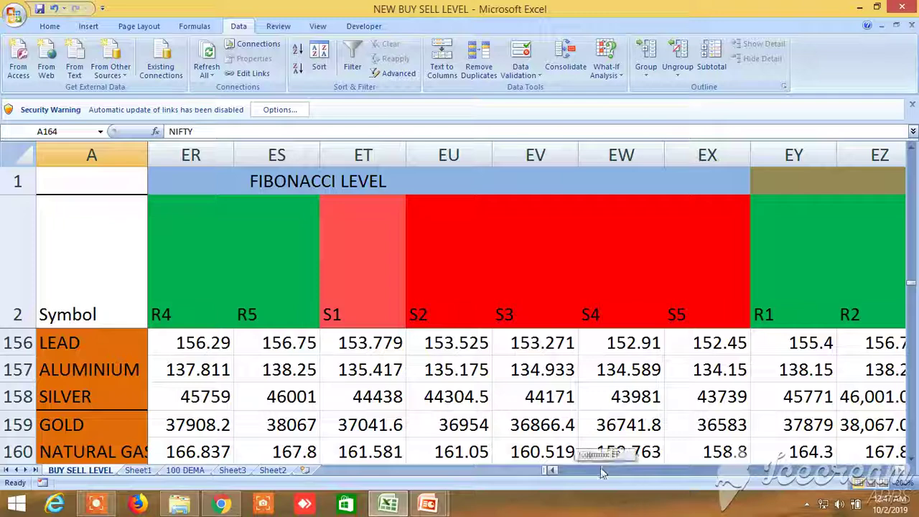
Return to the HIGH, LOW and CLOSE columns and look through the second stock block down to CESC
left_click_drag(605, 471, 550, 468)
scroll(366, 434, "down", 8)
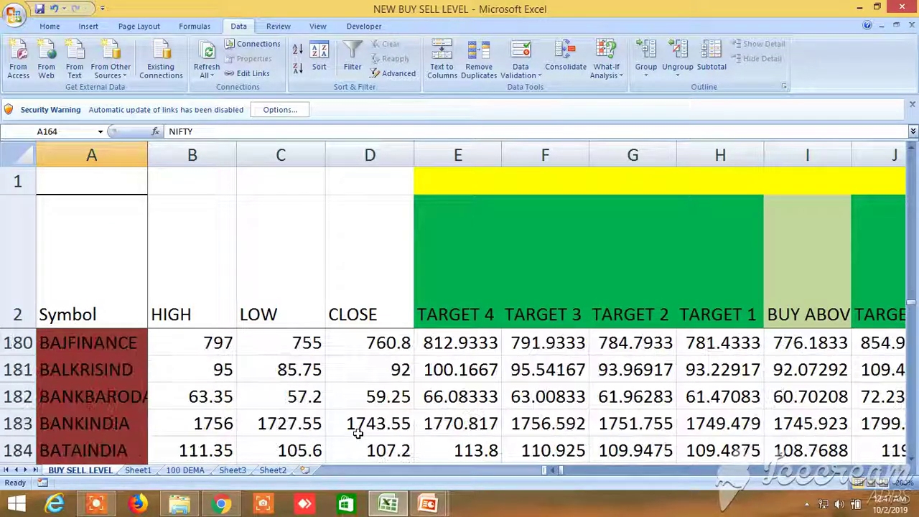
scroll(358, 432, "down", 5)
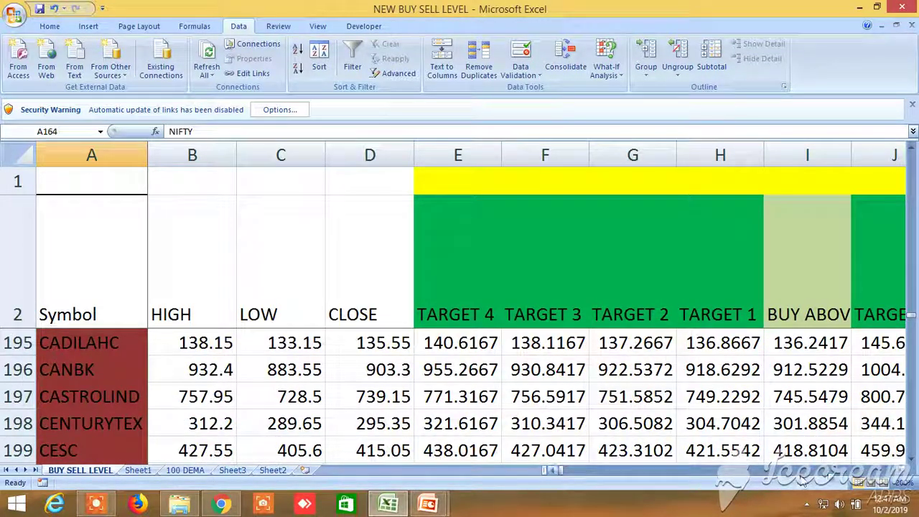